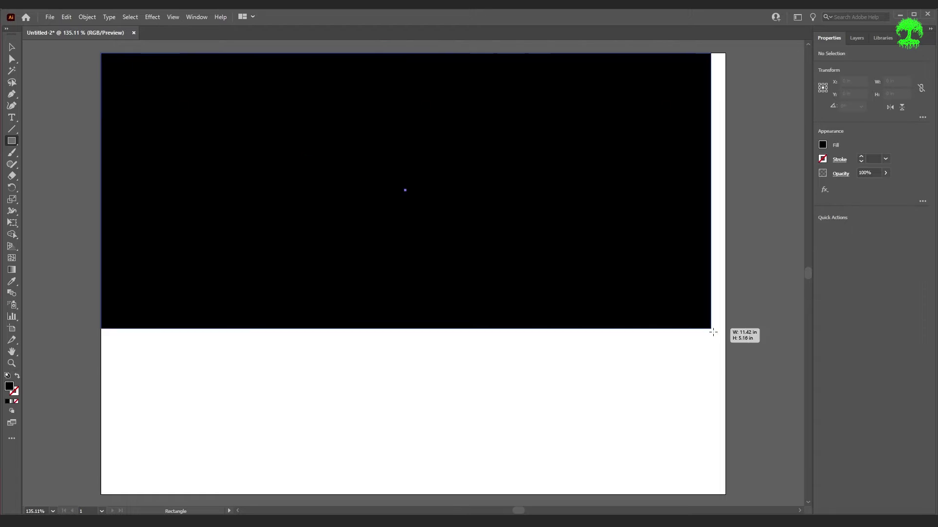
- Fill the artboard-sized rectangle with the White, Black gradient and change the gradient's first color stop to purple
left_click(823, 145)
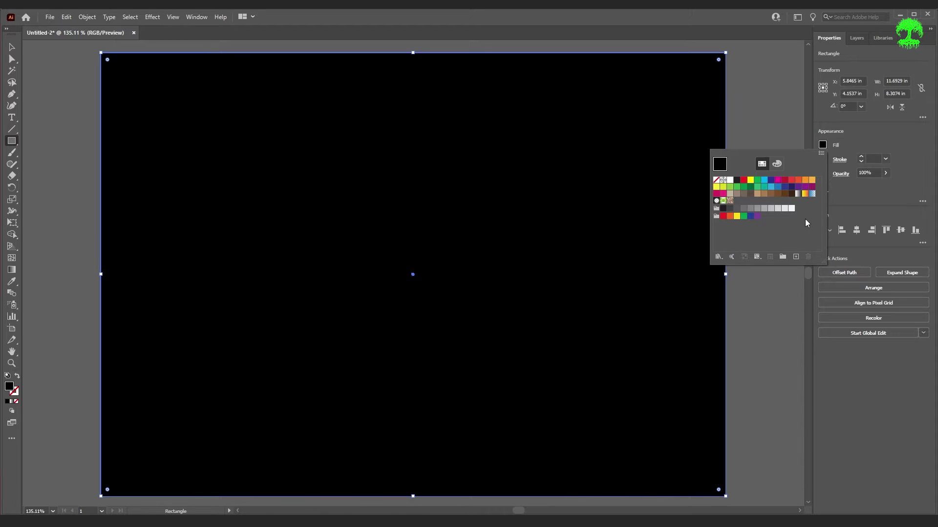
left_click(798, 194)
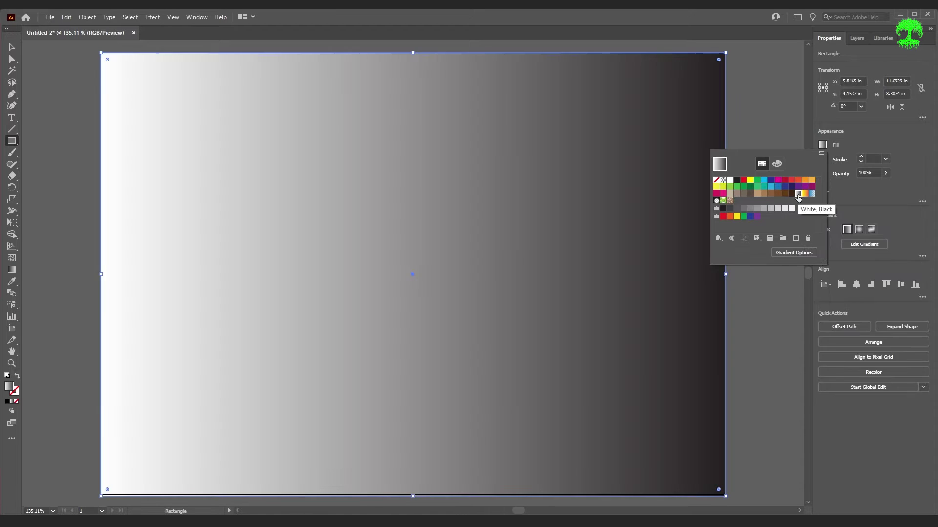
left_click(795, 255)
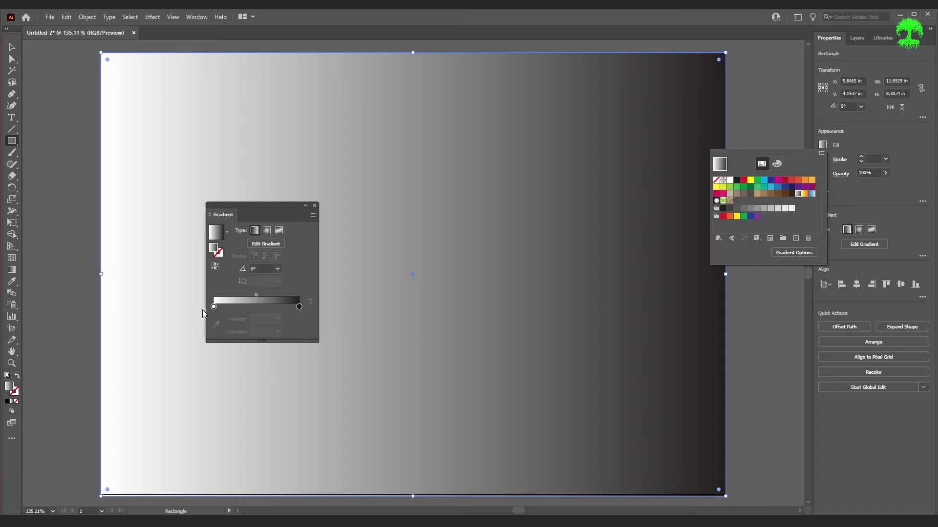
left_click(214, 308)
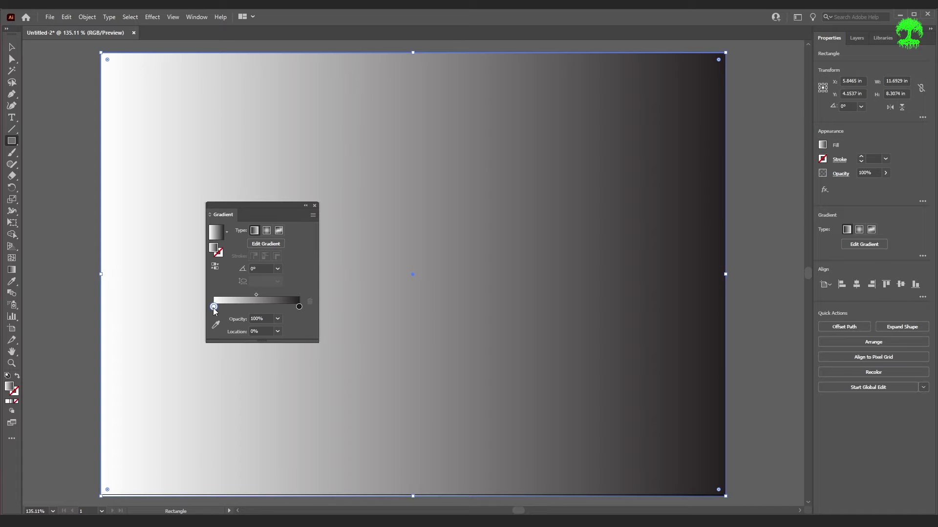
double_click(213, 308)
left_click(247, 344)
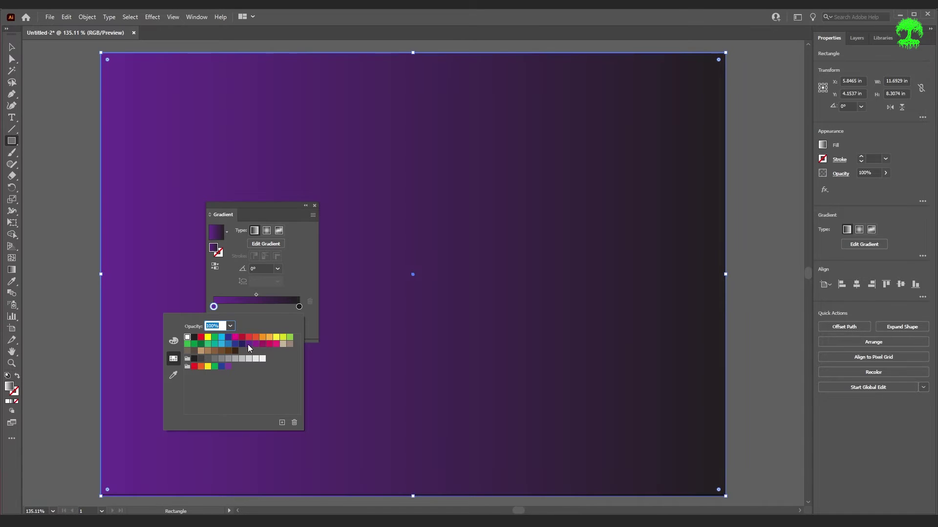
- Change the gradient's end color stop to dark blue and close the gradient settings
left_click(299, 306)
double_click(299, 307)
left_click(222, 344)
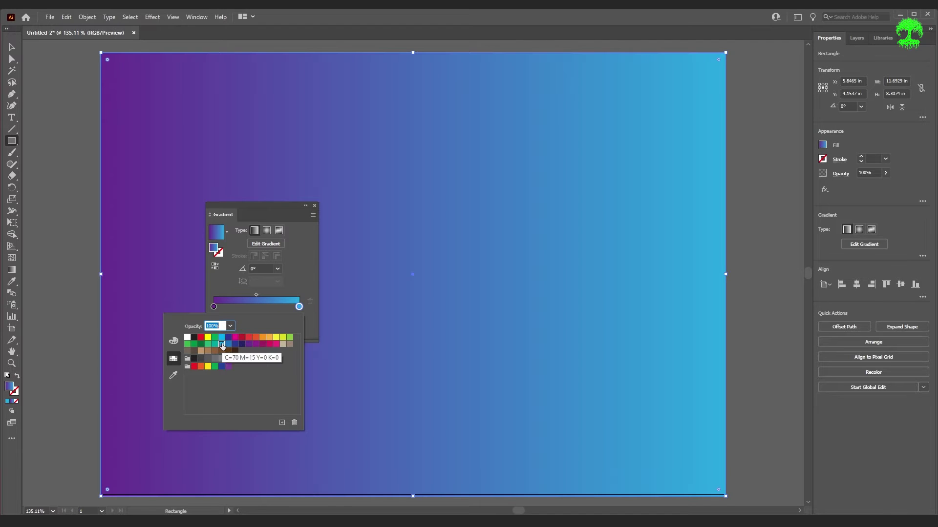
left_click(235, 345)
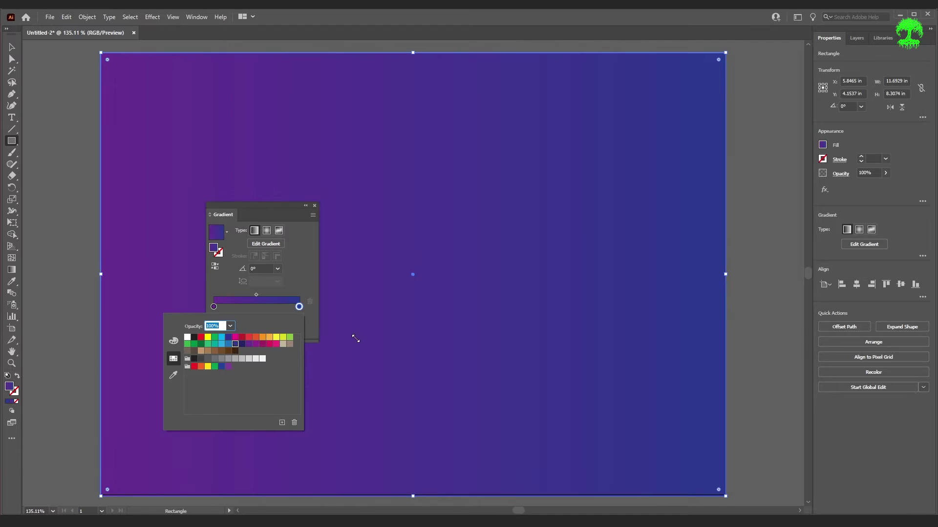
left_click(515, 226)
left_click(315, 205)
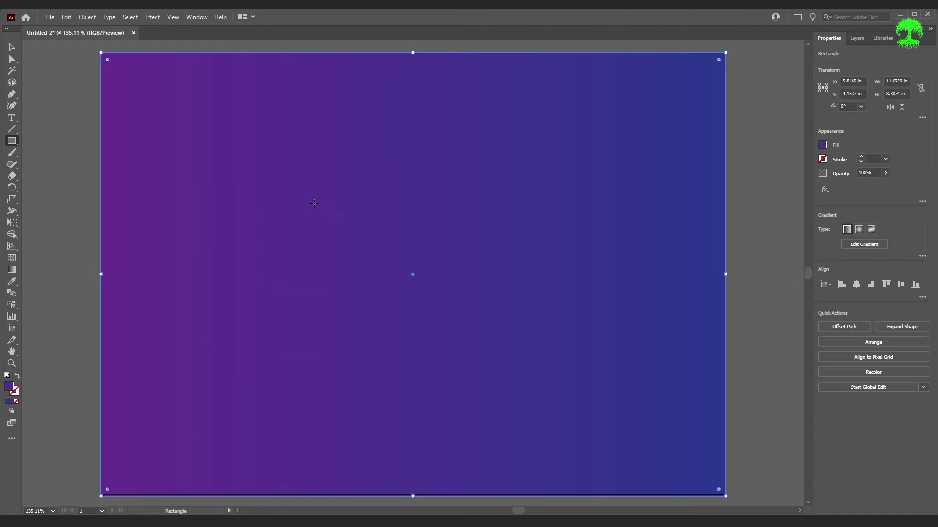
- Try a vertical type area about 1 in wide and 4.65 in high over the purple part of the background, and undo it
key("t")
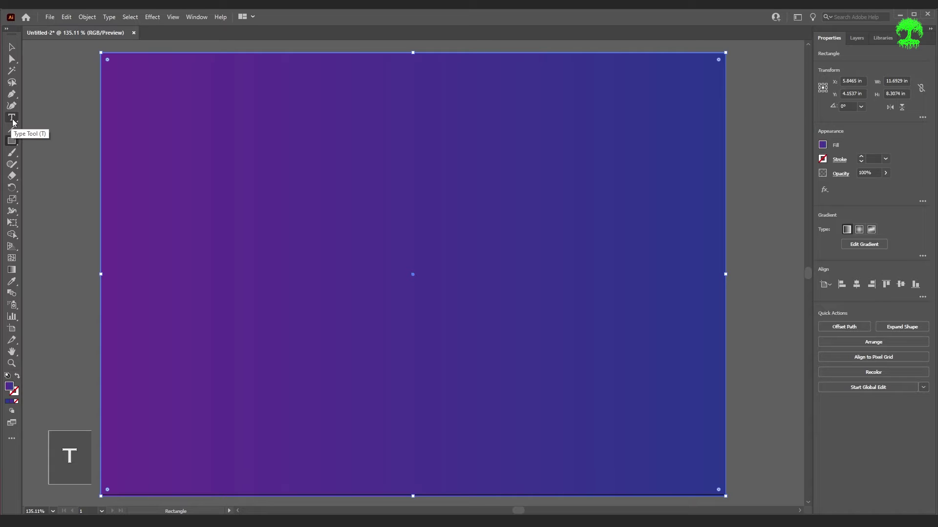
left_click(12, 118)
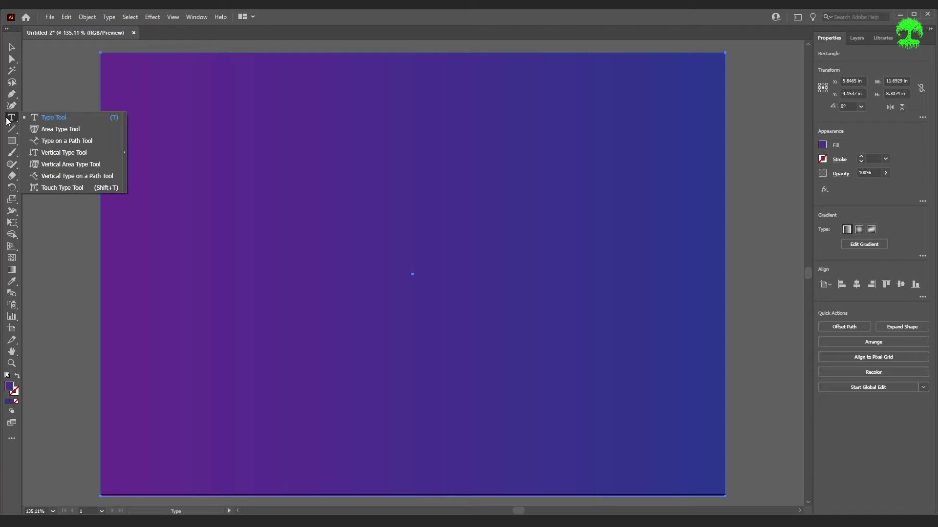
left_click(64, 153)
left_click_drag(207, 105, 261, 360)
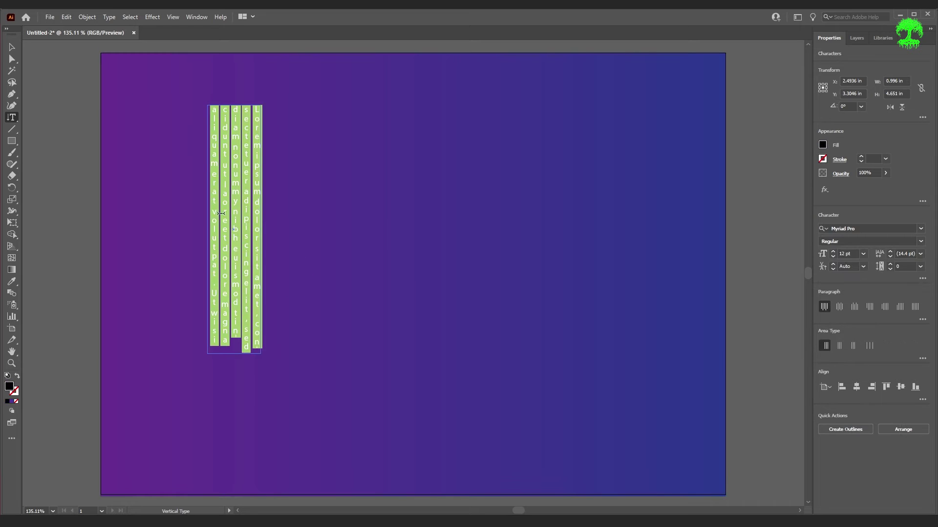
key("ctrl+z")
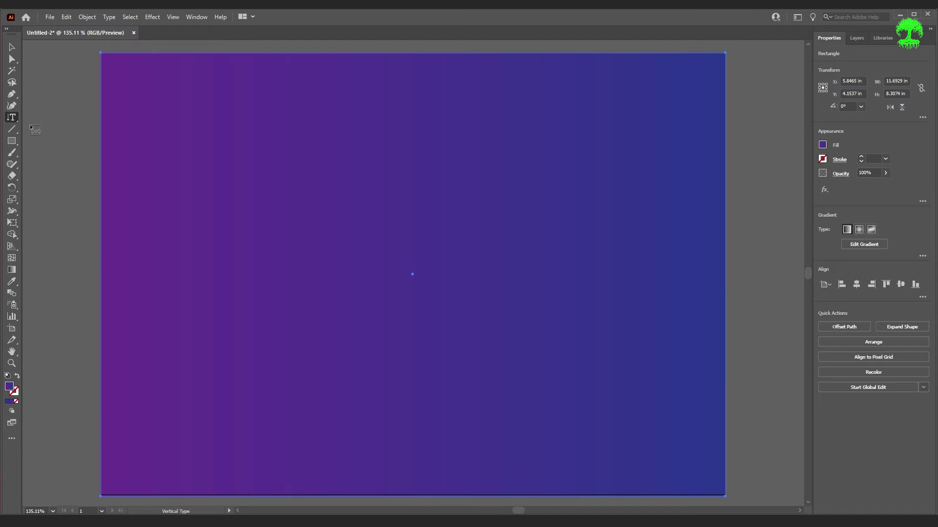
- Try a single line of horizontal point type with random characters near the artboard's upper edge, and delete it
left_click(12, 117)
left_click(49, 119)
left_click(189, 100)
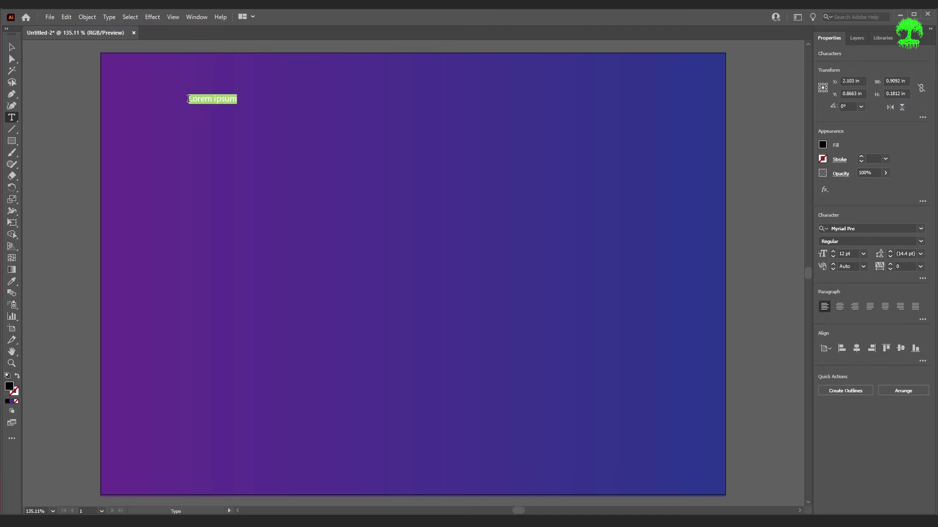
type("sfnas,m")
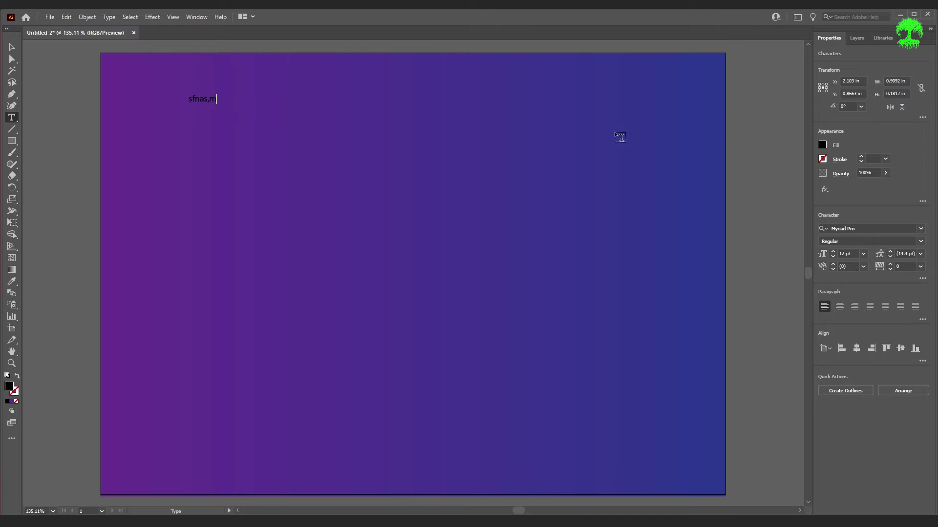
type("nf,sdnf,sadnf,na,dsfn,sndf,sndfnsdfn sadnf")
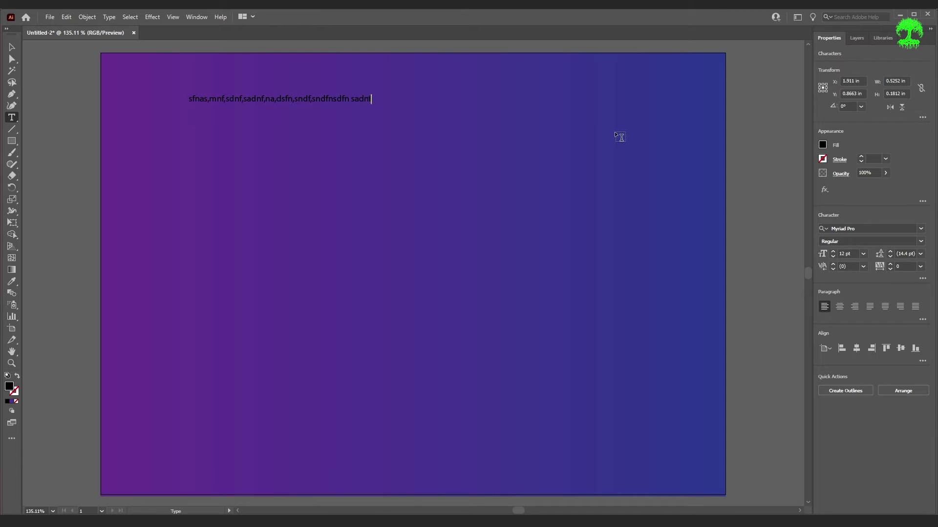
type("sadnfsm,ddfn  ,msdfn,sdanfsamnf.sa f")
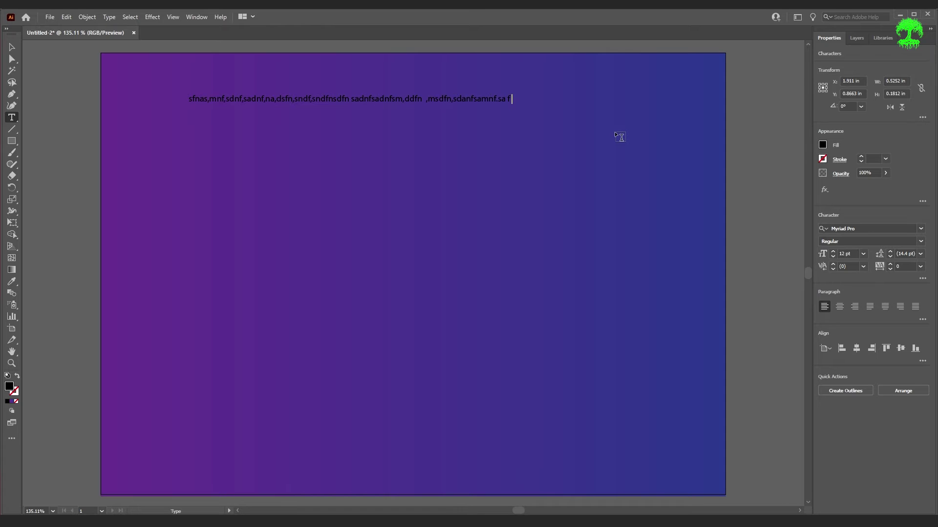
type(" sdfnasfdnds.nfv")
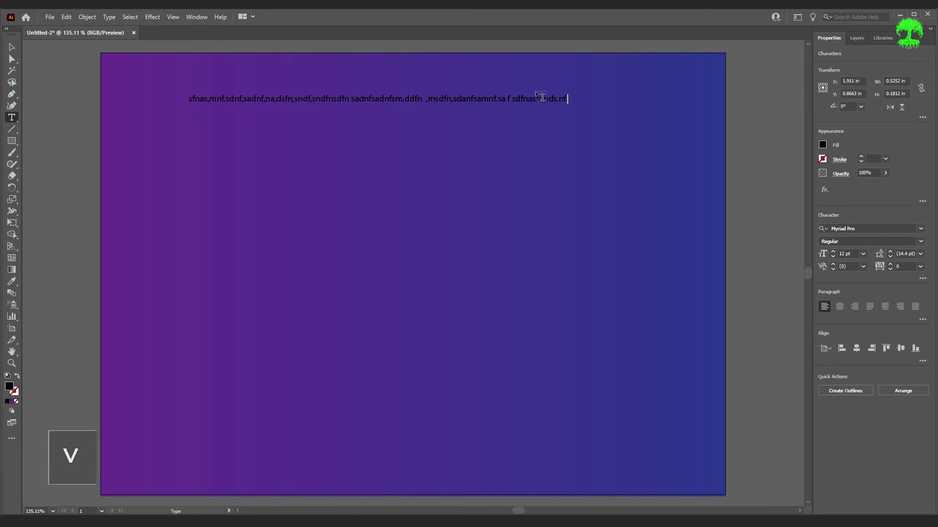
left_click(413, 101)
key("Delete")
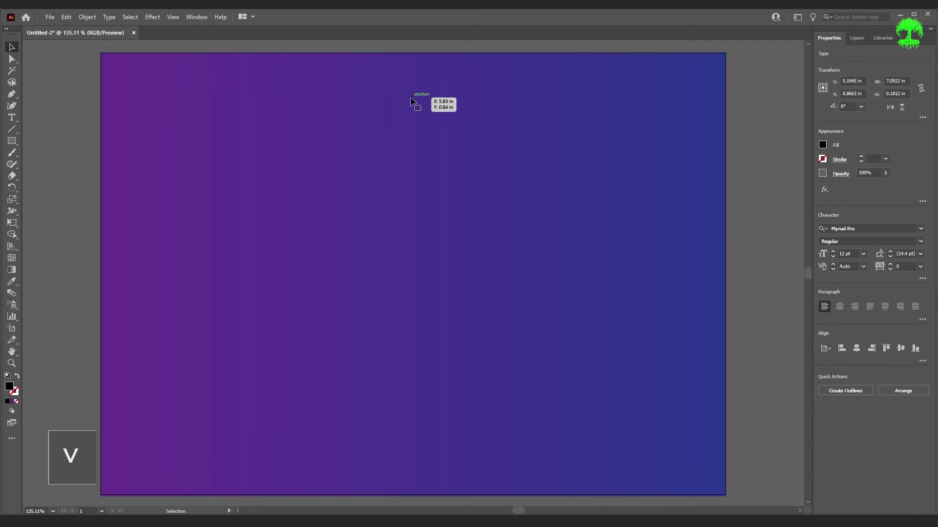
- Draw a horizontal text area about 5.16 in wide and 6.20 in high filled with placeholder text, and set its leading to 14 pt
left_click(12, 117)
left_click_drag(173, 85, 448, 416)
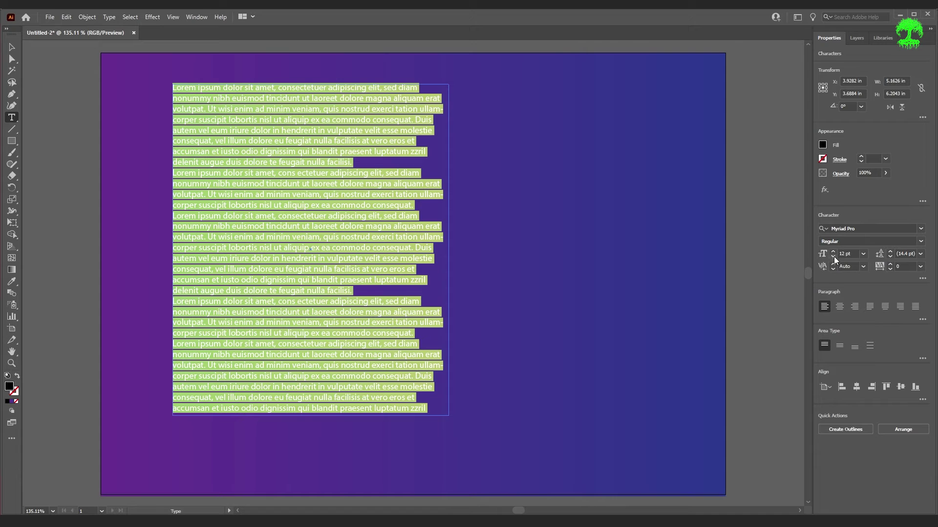
left_click(890, 250)
left_click(889, 251)
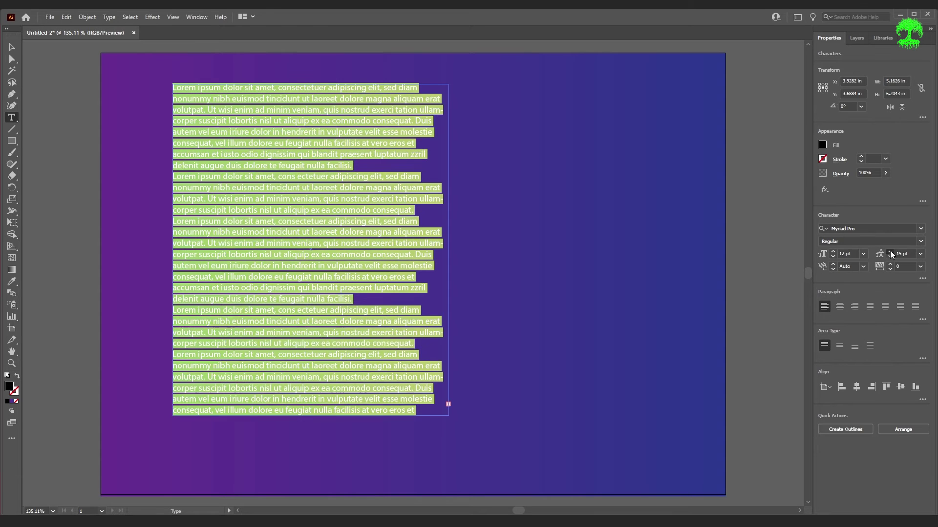
left_click(890, 250)
left_click(890, 250)
left_click(889, 257)
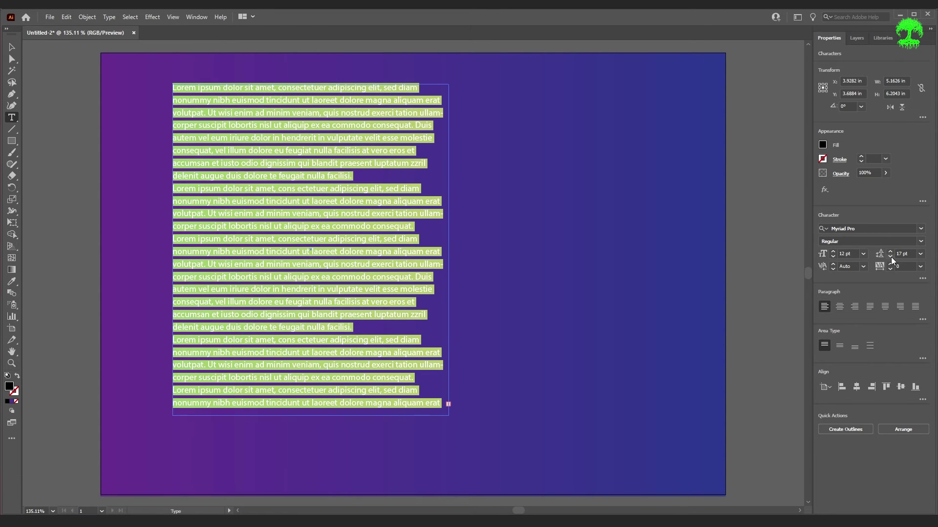
left_click(889, 257)
left_click(890, 256)
left_click(890, 256)
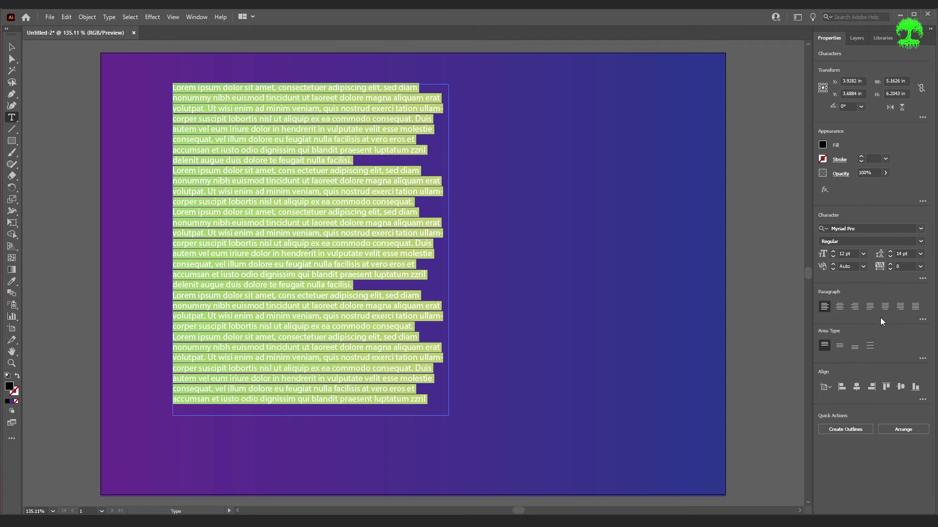
- Try center and right alignment on the placeholder paragraphs and return them to left alignment
left_click(842, 307)
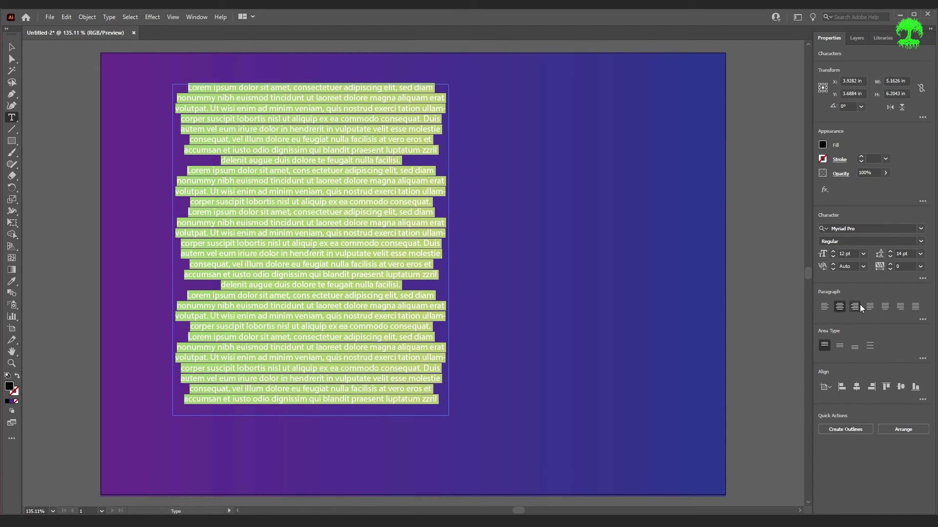
left_click(859, 306)
left_click(825, 310)
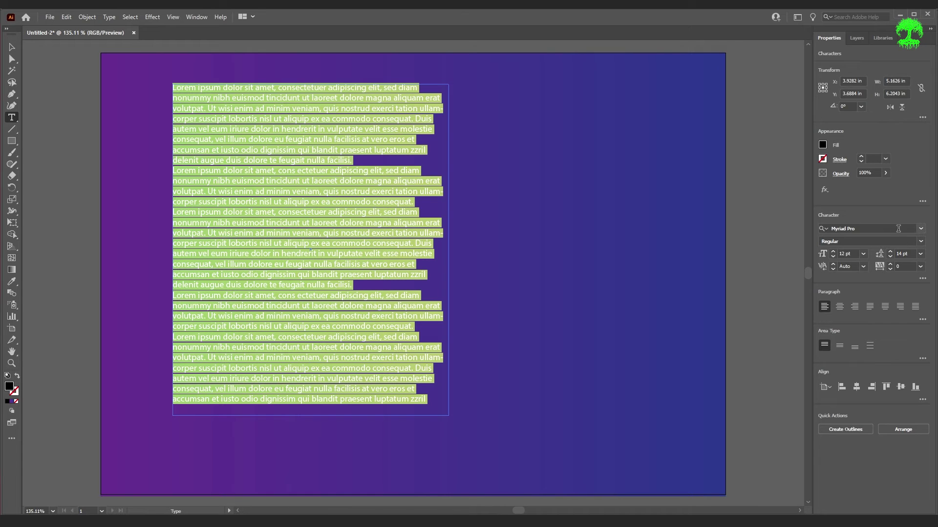
- Examine the available fonts for the placeholder text and the classification and property filters of the font list
left_click(921, 230)
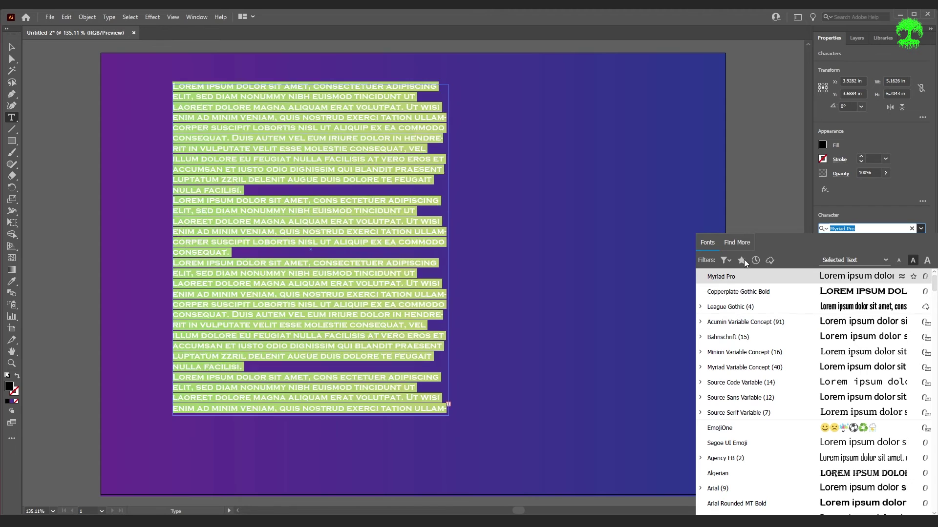
left_click(726, 261)
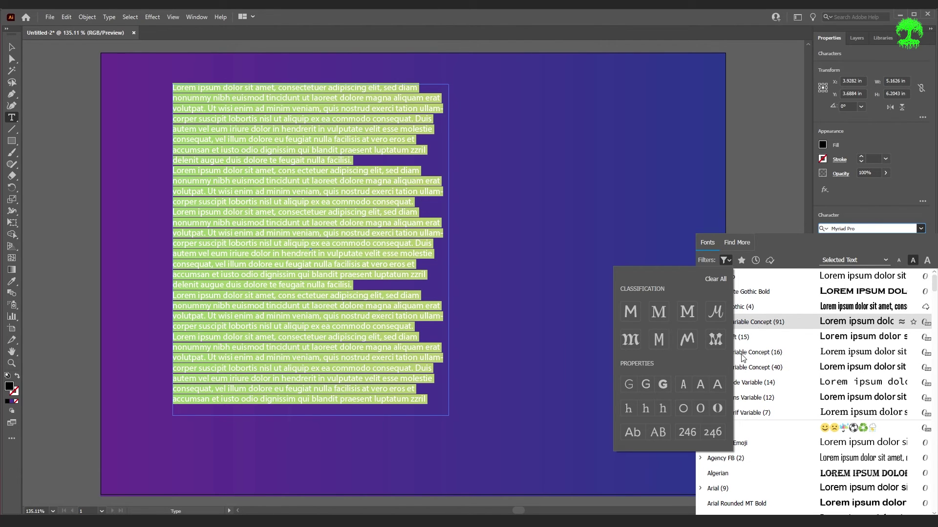
left_click(785, 210)
left_click(868, 214)
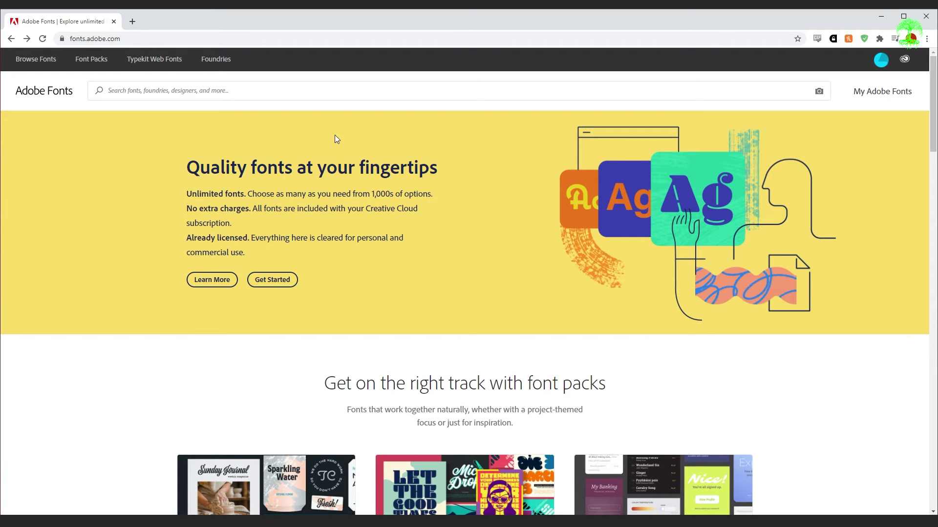
- Switch to the Adobe Fonts website in Chrome and browse its font families
left_click(46, 63)
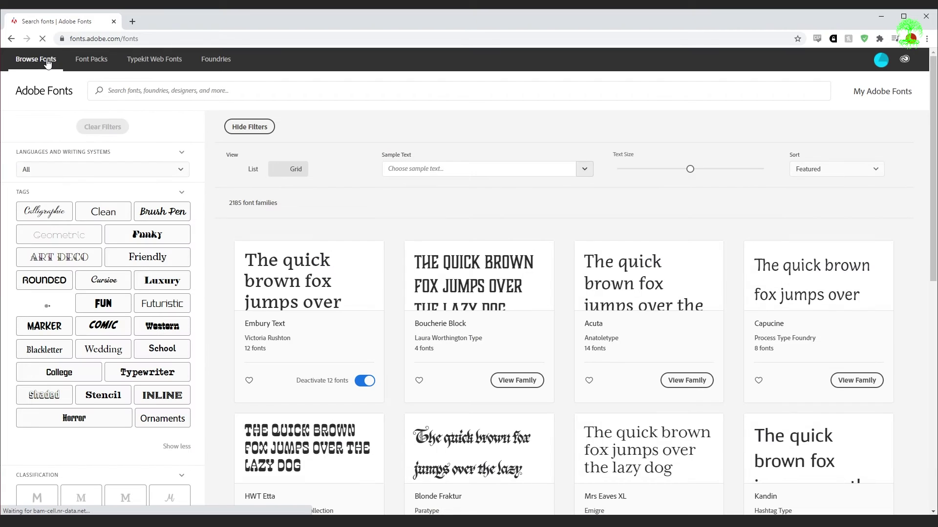
scroll(381, 248, "down", 5)
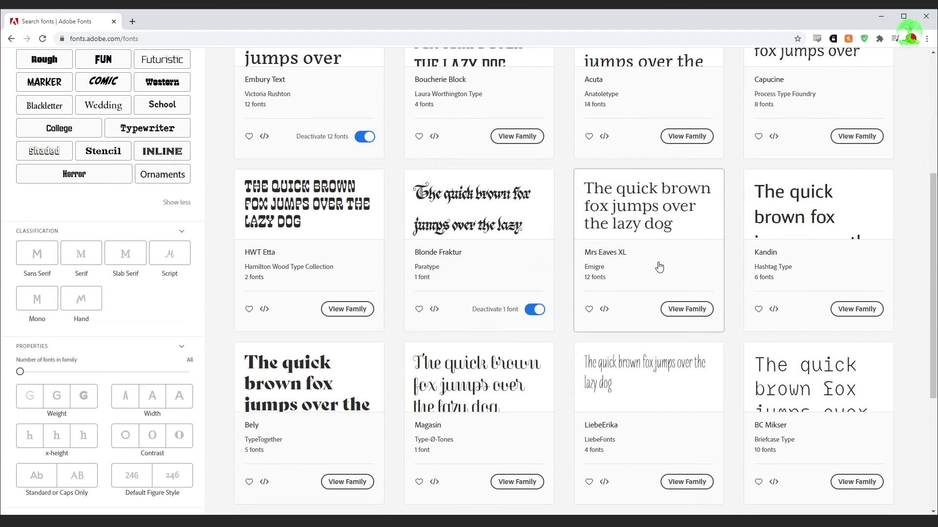
scroll(655, 266, "up", 5)
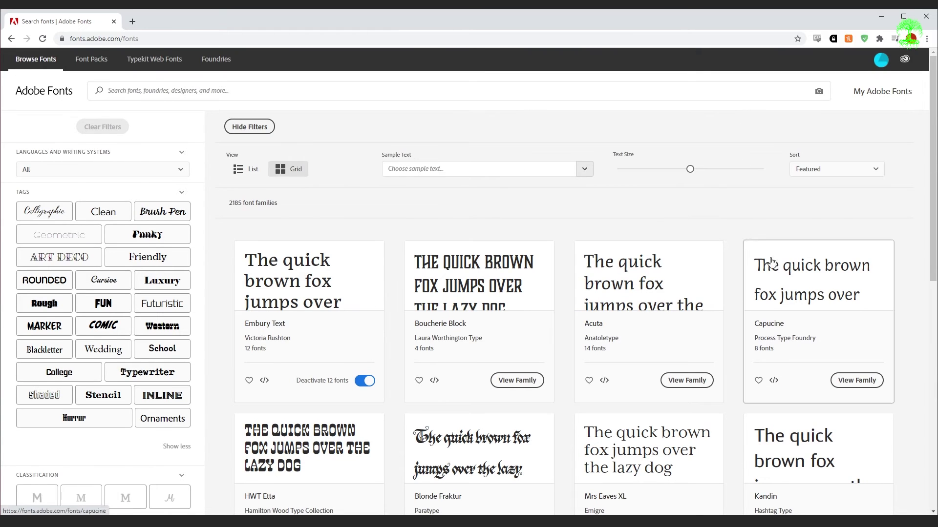
scroll(713, 249, "down", 2)
scroll(746, 241, "down", 5)
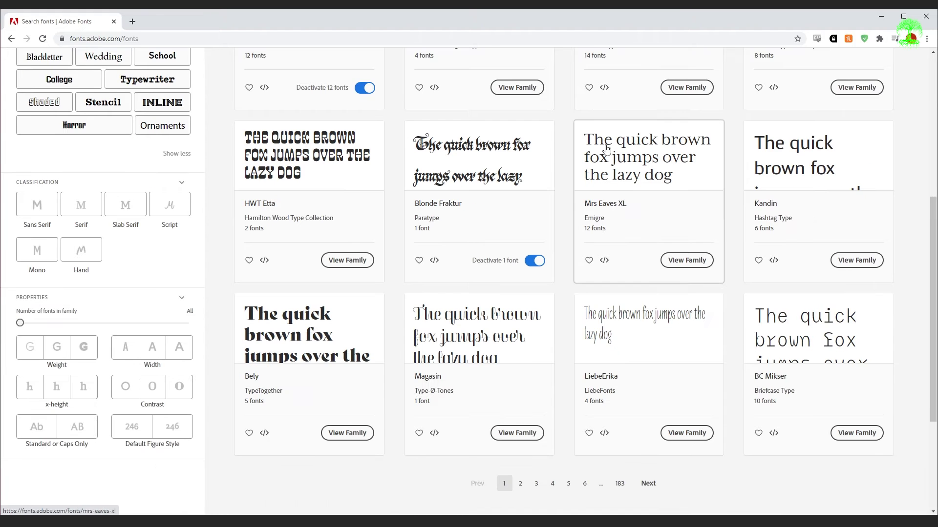
scroll(672, 176, "up", 3)
scroll(622, 190, "down", 1)
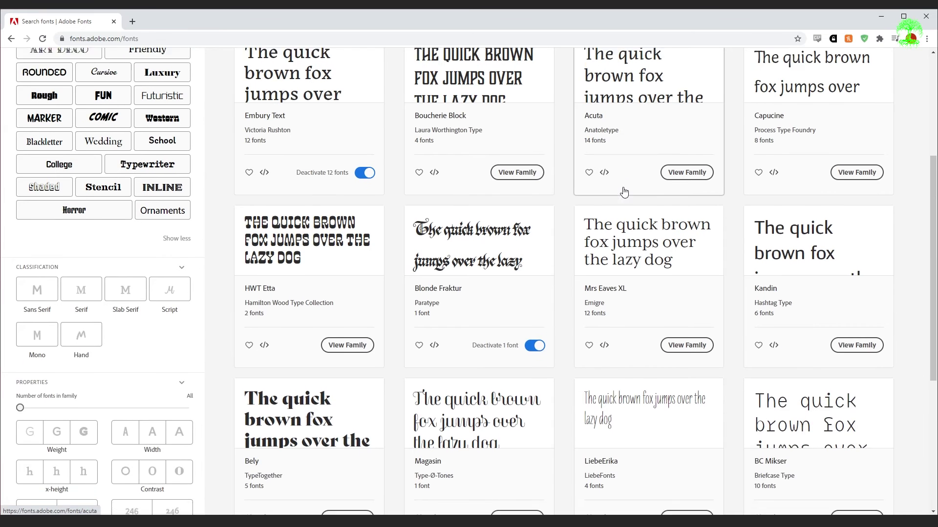
- Open the Kandin font family and preview its fonts with the sample text "120mm films"
left_click(826, 220)
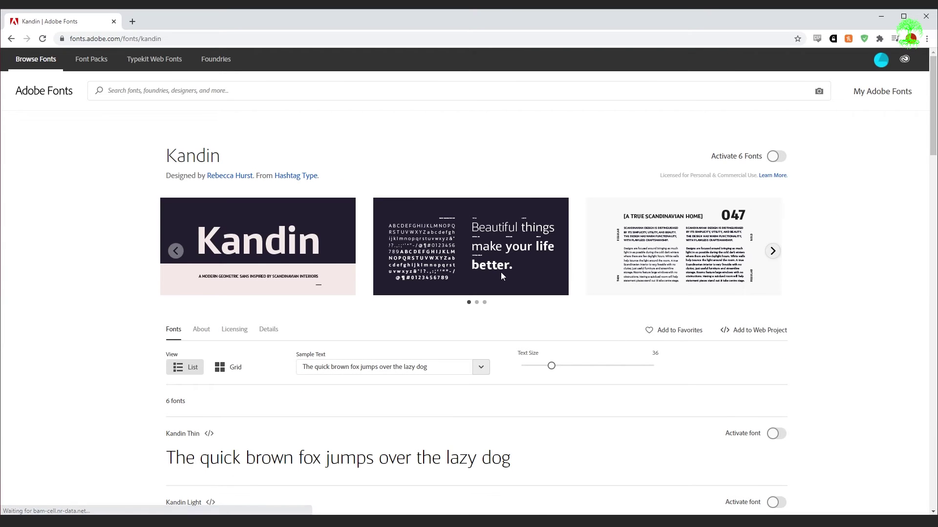
scroll(488, 244, "down", 3)
left_click(352, 218)
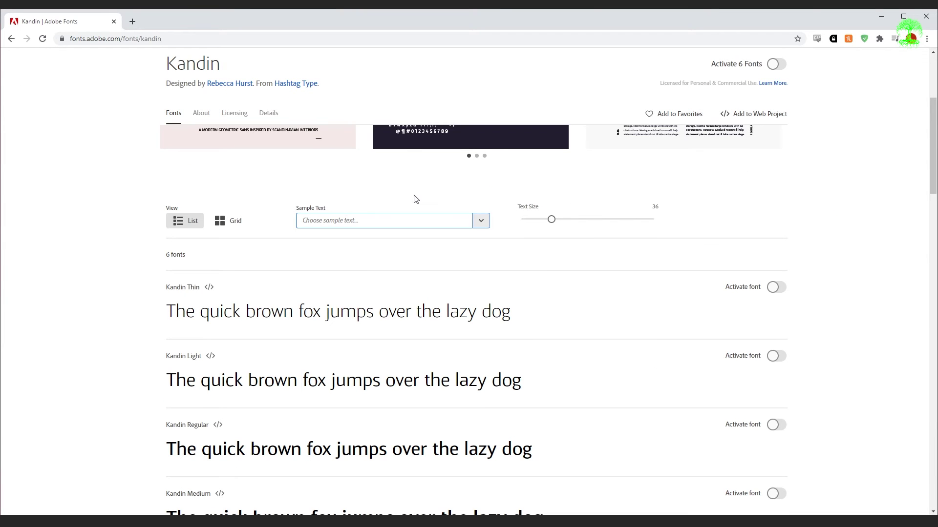
type("120mm Films")
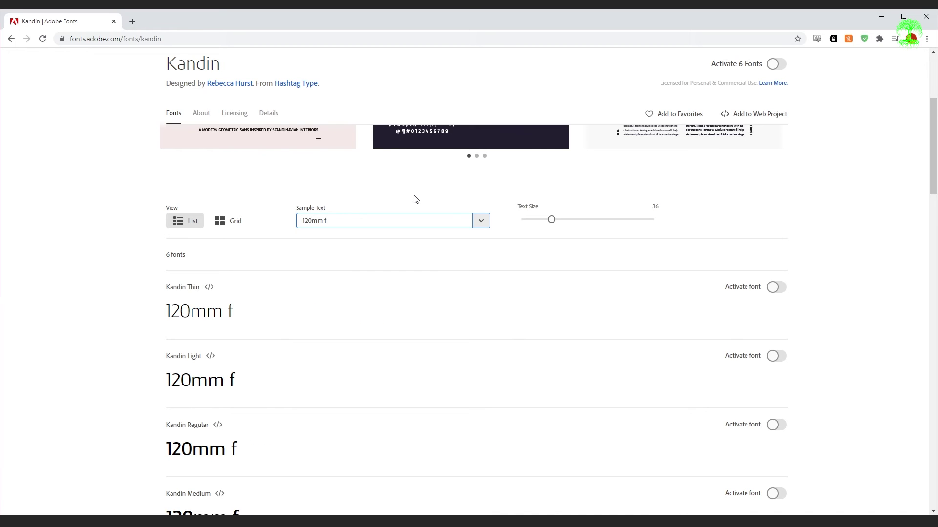
- Examine the previews of the Kandin font weights and the licensing information of the family
scroll(488, 266, "down", 4)
scroll(373, 293, "down", 2)
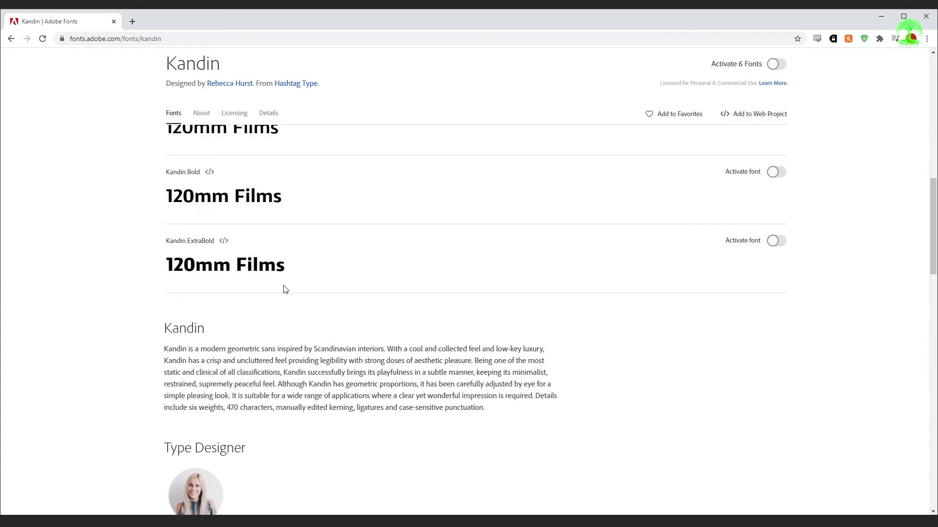
scroll(341, 293, "up", 11)
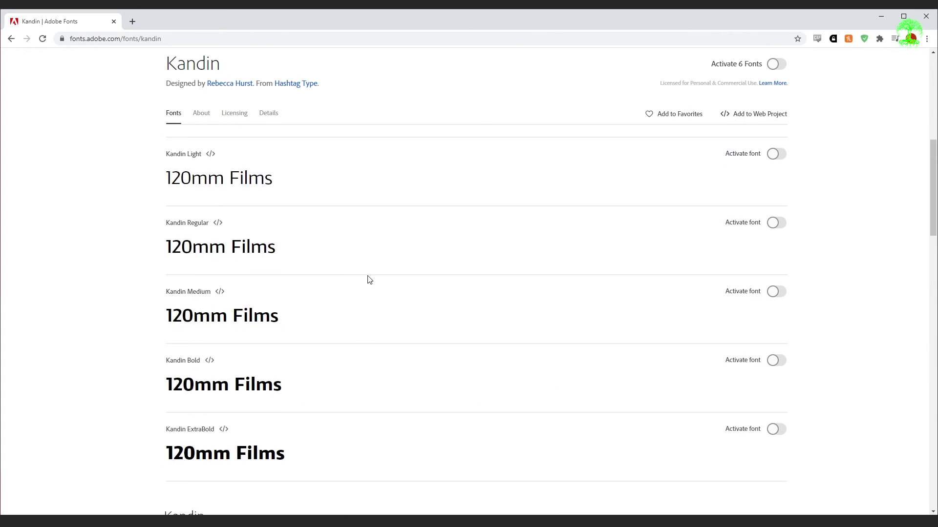
scroll(195, 161, "down", 2)
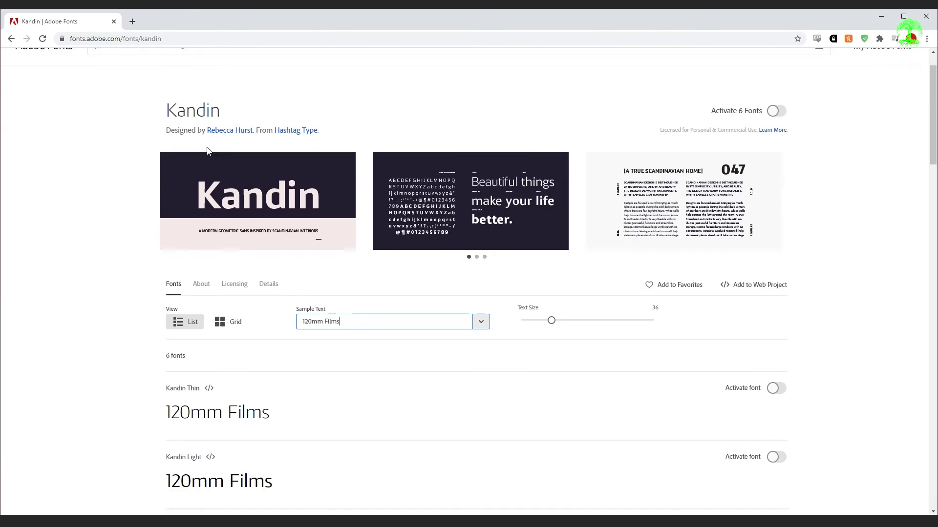
left_click(235, 234)
scroll(240, 229, "down", 1)
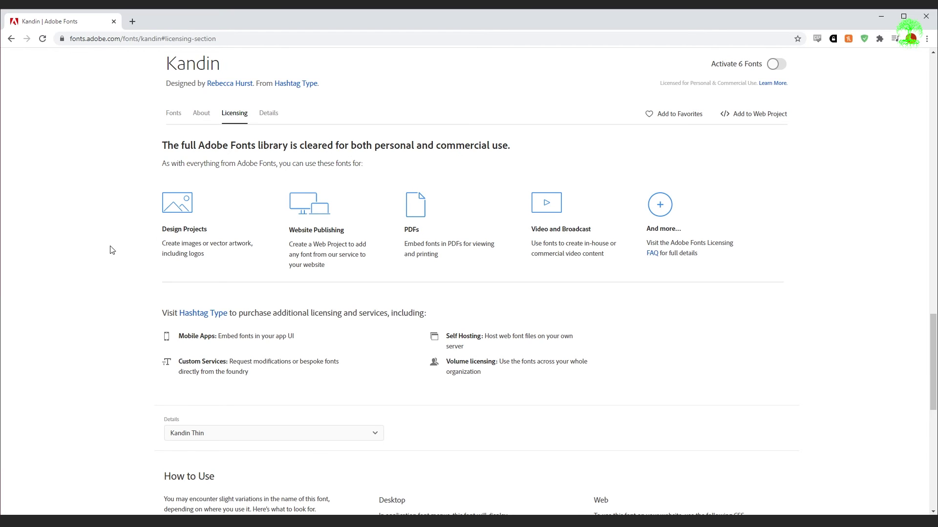
scroll(536, 249, "down", 4)
scroll(638, 274, "up", 20)
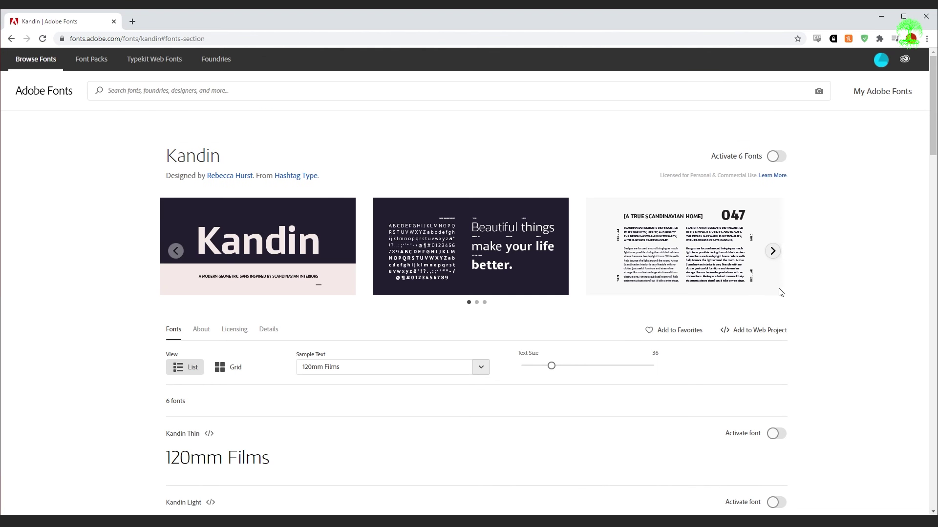
- Activate all six fonts of the Kandin family
scroll(820, 269, "down", 5)
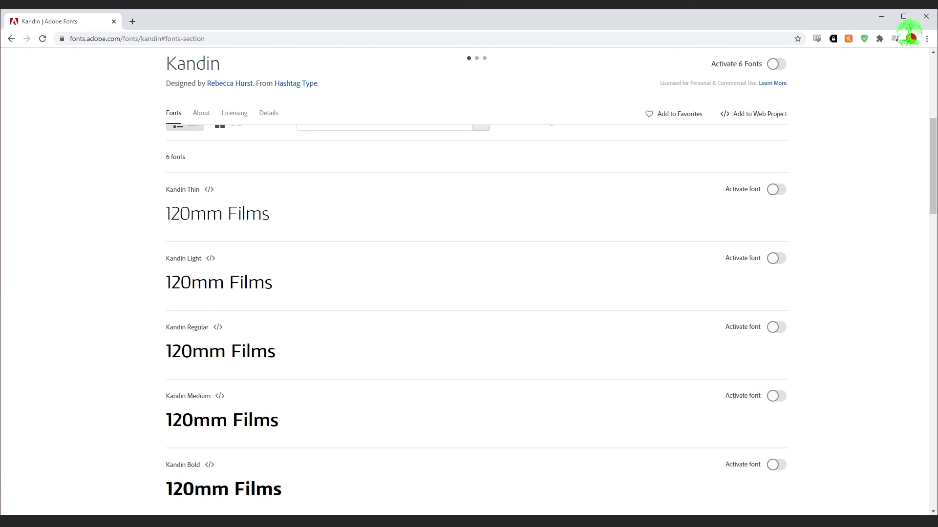
scroll(742, 443, "up", 5)
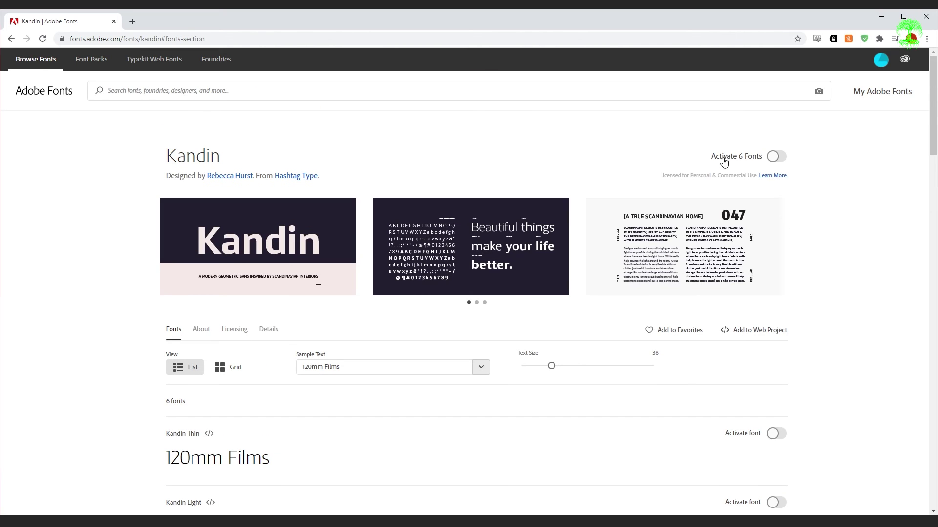
left_click(777, 157)
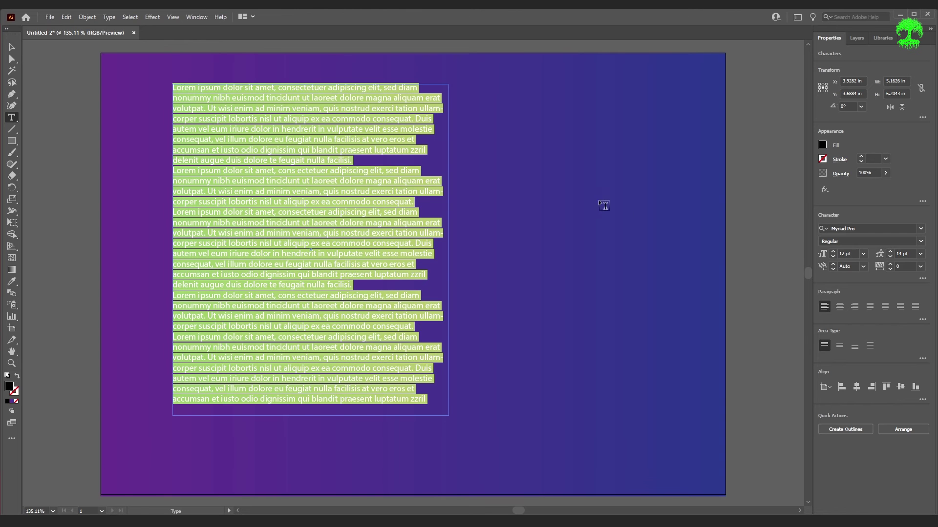
- Switch back to Illustrator and set the selected placeholder text in the Kandin ExtraBold font
left_click(900, 229)
type("kan")
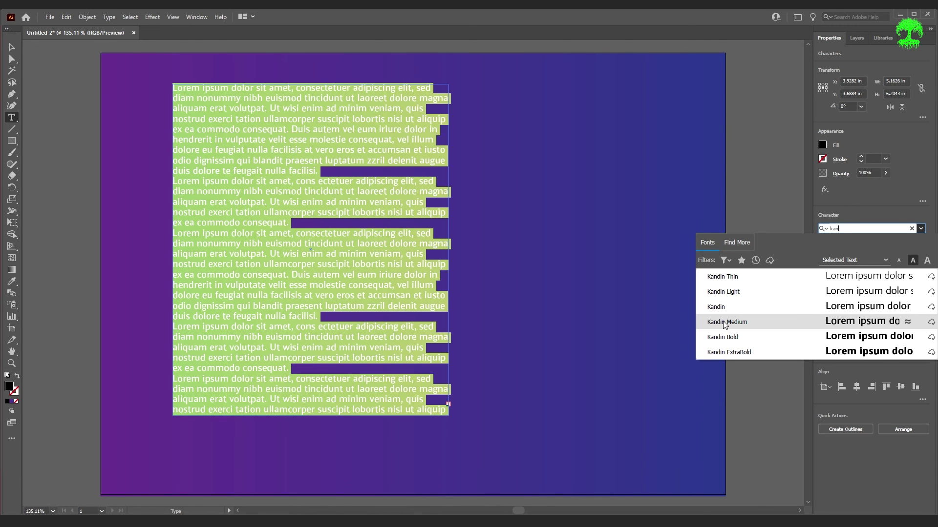
left_click(725, 354)
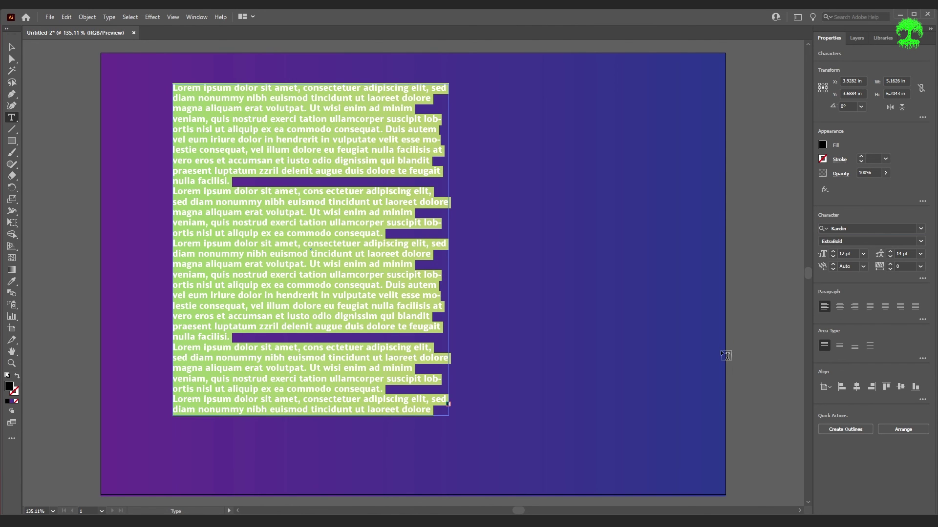
- View the list of available fonts without choosing a new one and deselect the placeholder text
left_click(876, 226)
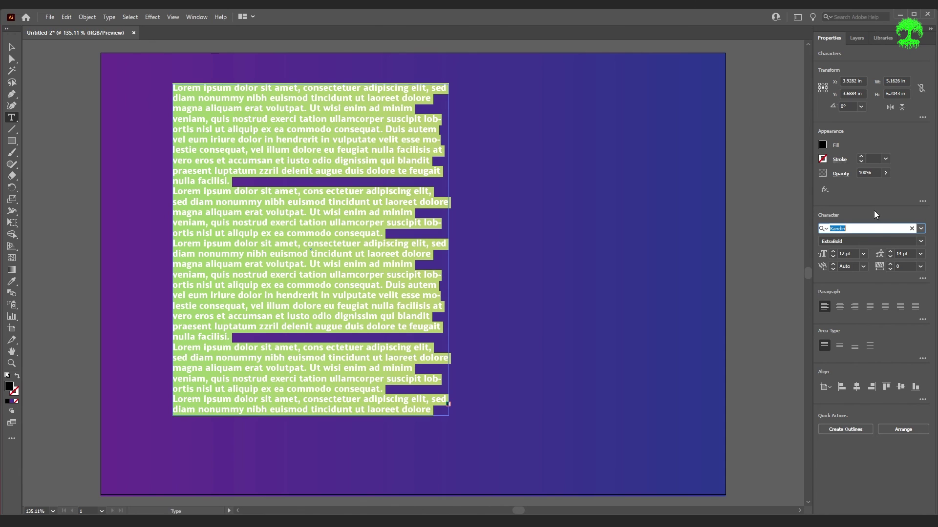
left_click(863, 229)
left_click(921, 229)
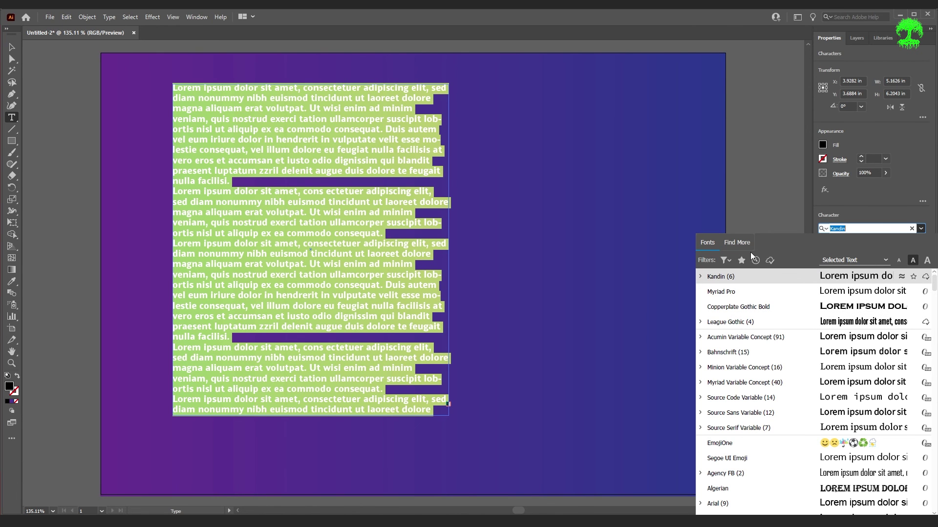
left_click(762, 180)
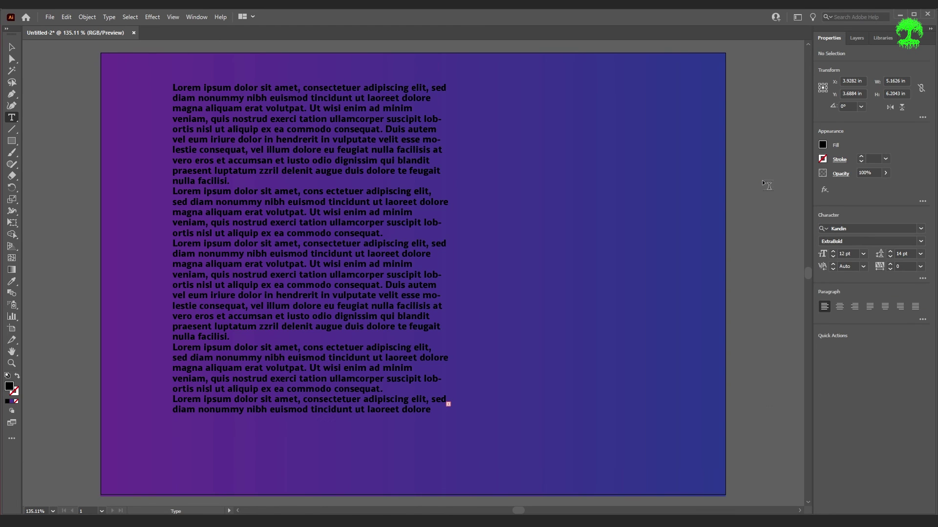